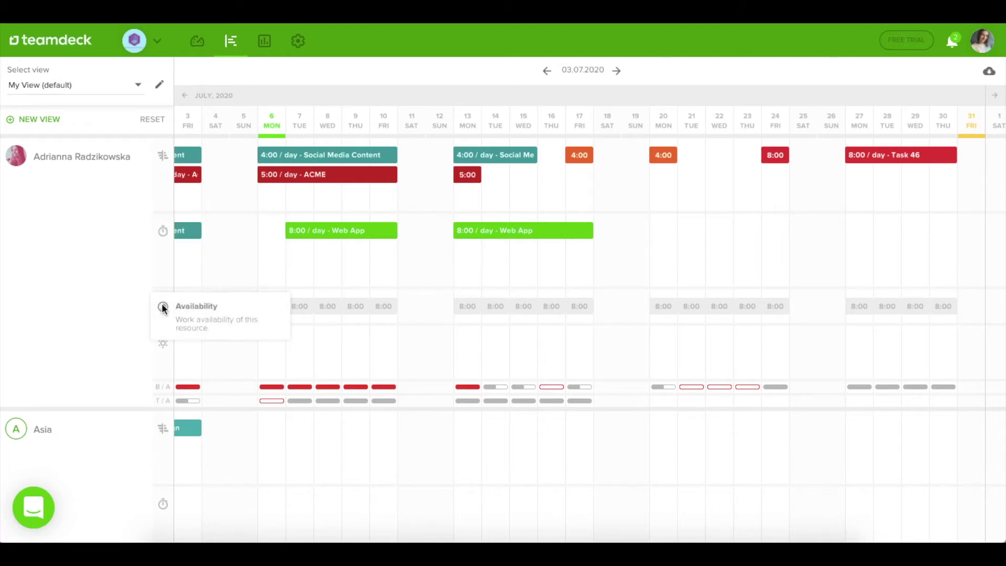
scroll(299, 214, "down", 4)
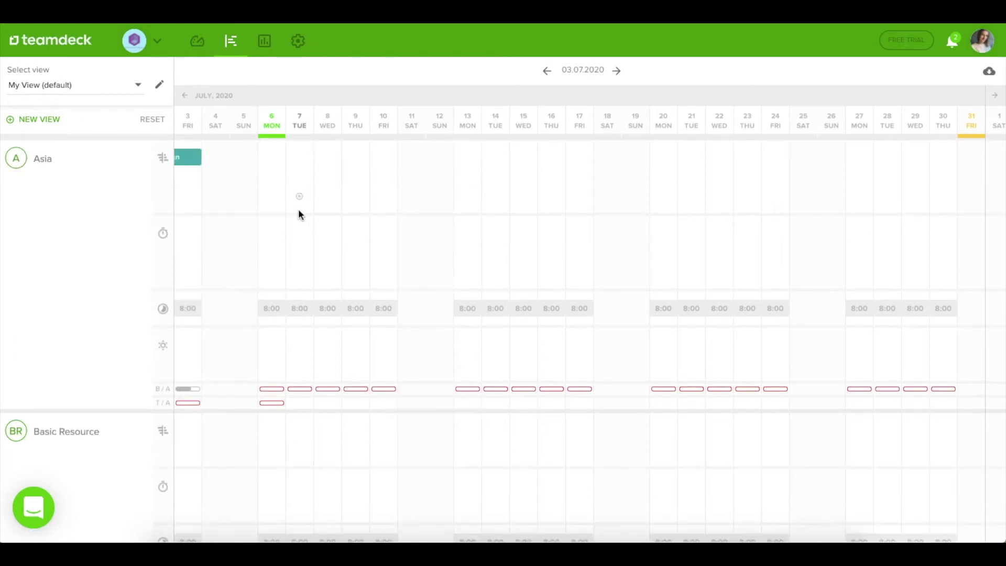
Book Asia on ACME for 4h a day, 7–17 July 2020, tagged High priority
left_click_drag(297, 195, 580, 195)
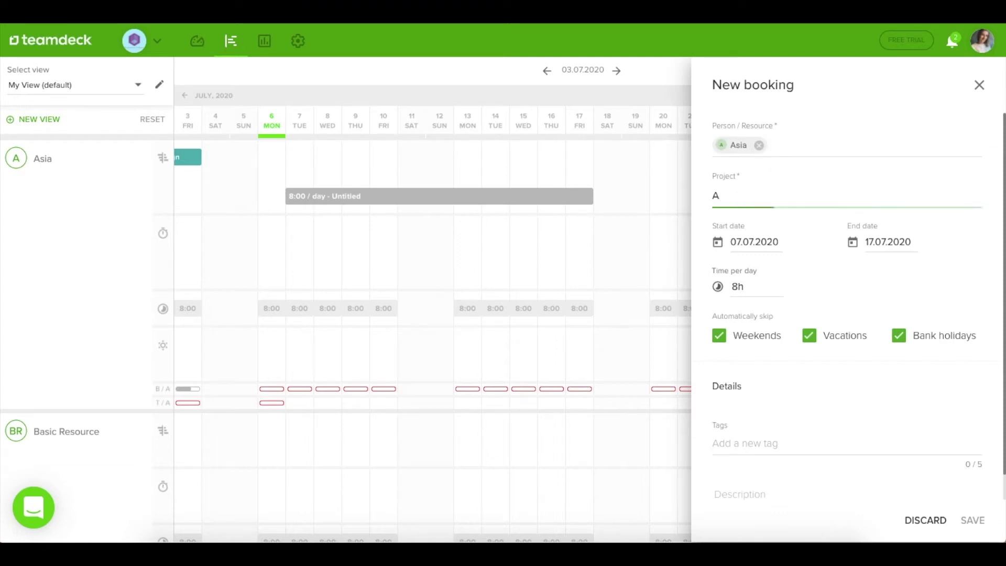
left_click(758, 280)
type("4")
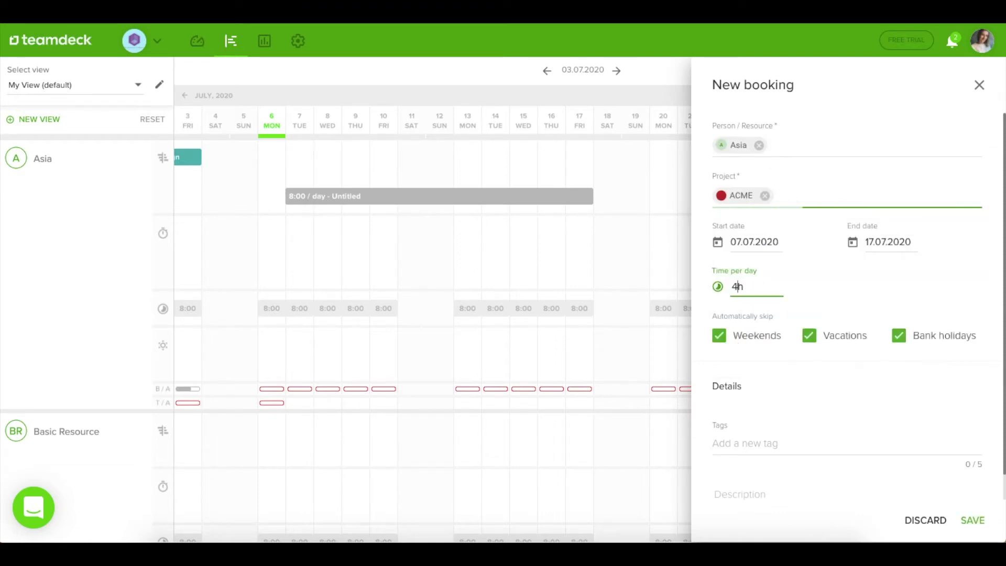
left_click(786, 442)
left_click(778, 417)
left_click(972, 520)
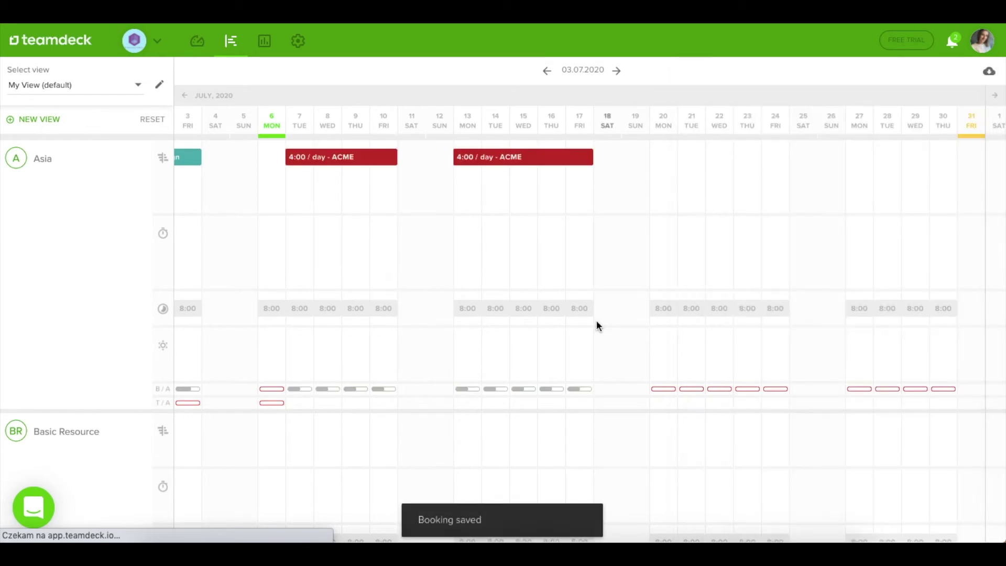
scroll(597, 319, "down", 5)
scroll(596, 320, "down", 5)
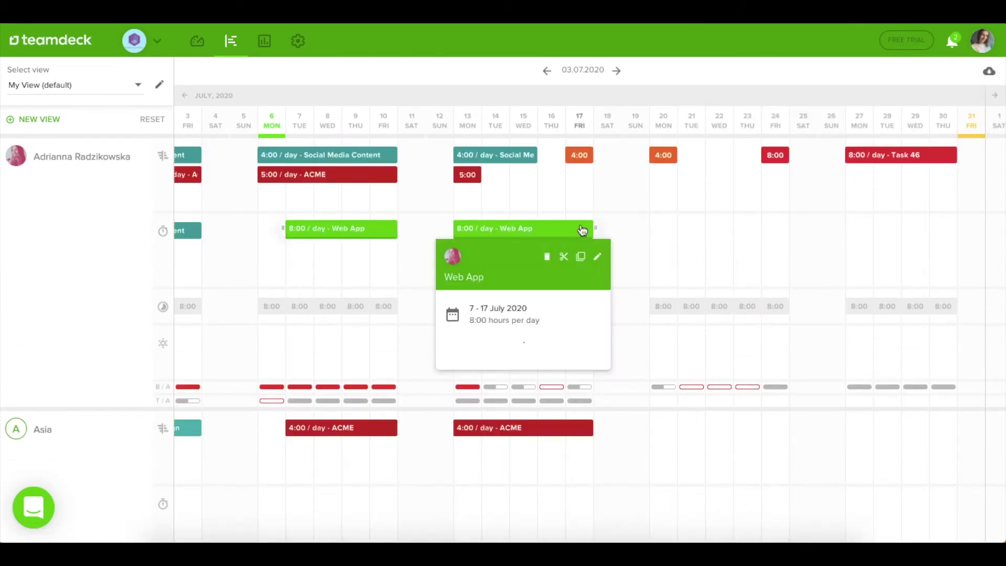
Copy Adrianna's Web App entry to 20–23 July and save a 3-hour Geko App entry on 20 July
left_click_drag(586, 230, 758, 236)
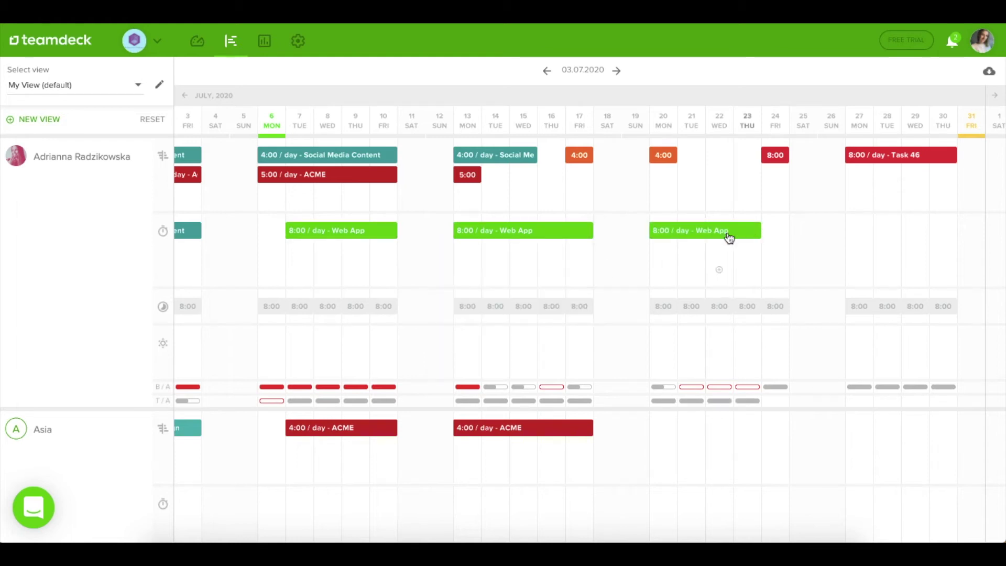
left_click(663, 271)
type("web")
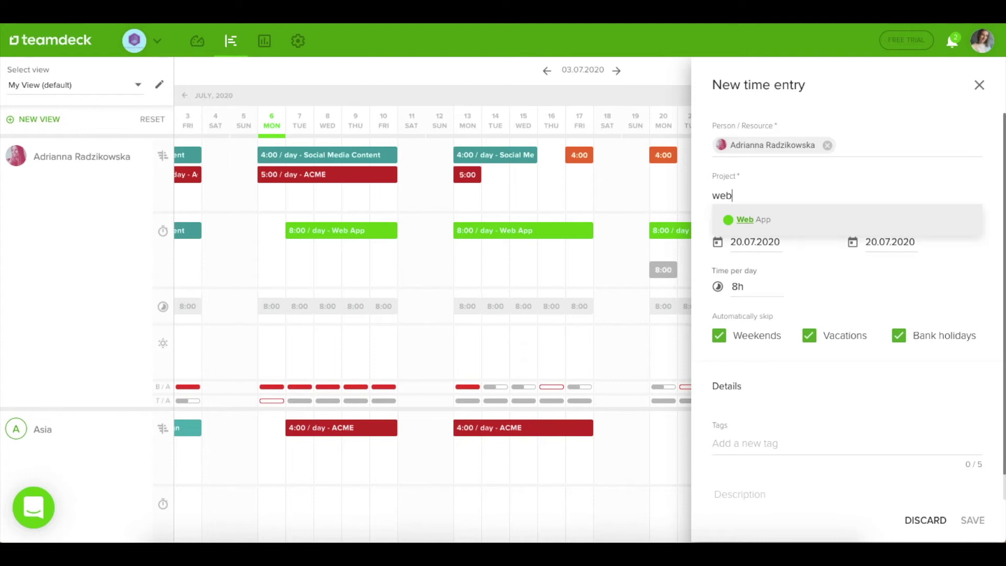
key("BackSpace")
key("BackSpace")
key("BackSpace")
type("ge")
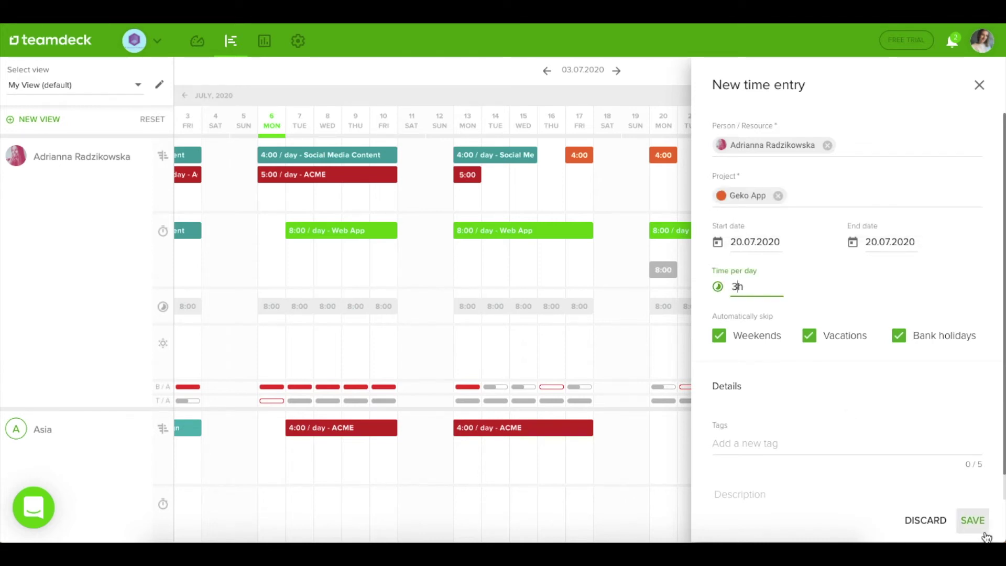
left_click(971, 520)
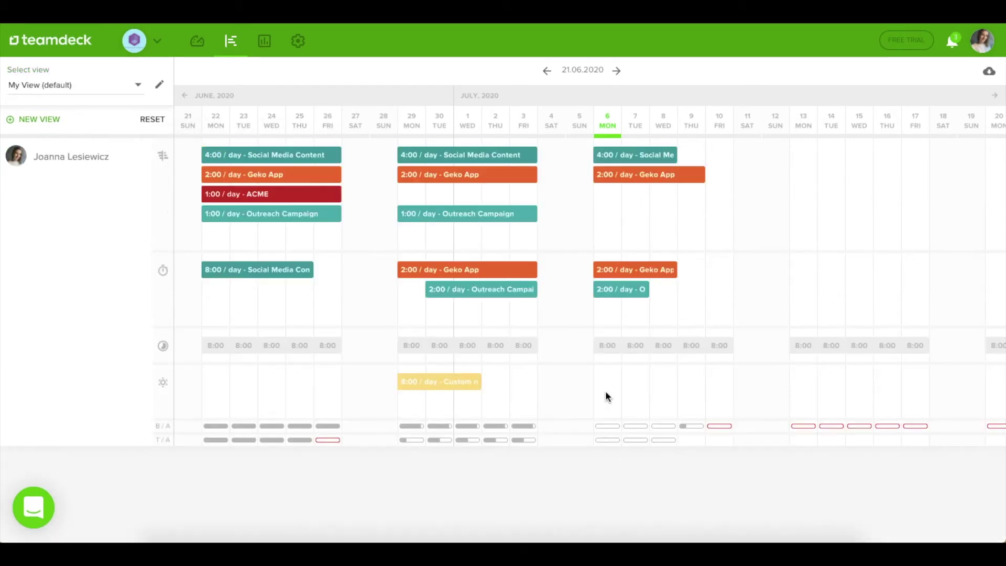
left_click_drag(626, 401, 626, 402)
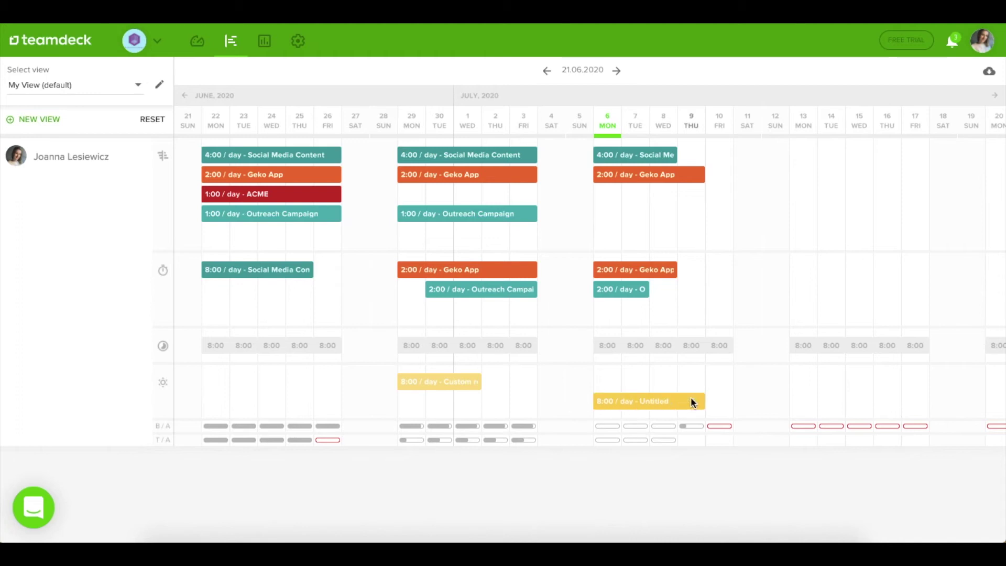
left_click_drag(692, 402, 692, 401)
left_click(815, 240)
left_click(796, 275)
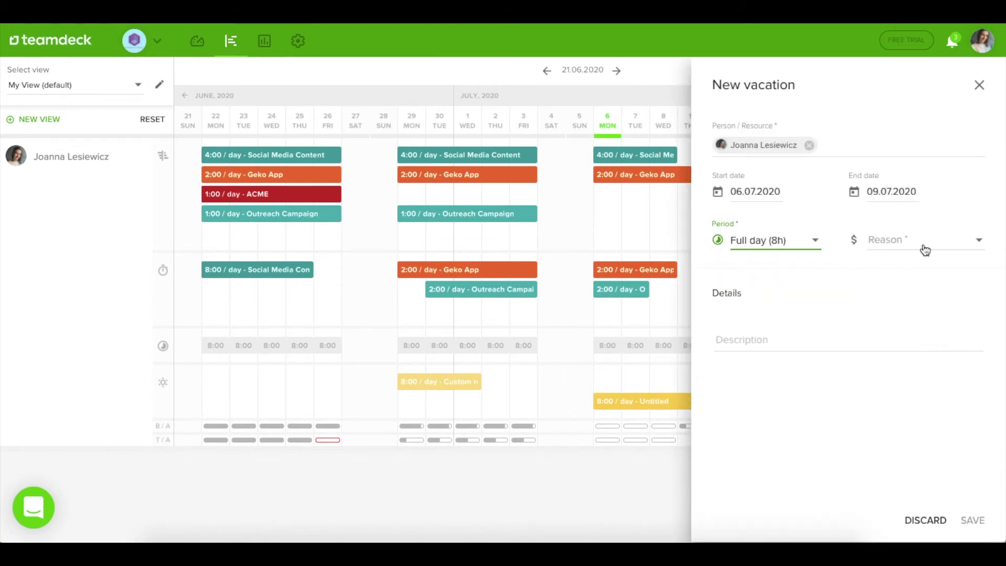
left_click(924, 244)
left_click(912, 307)
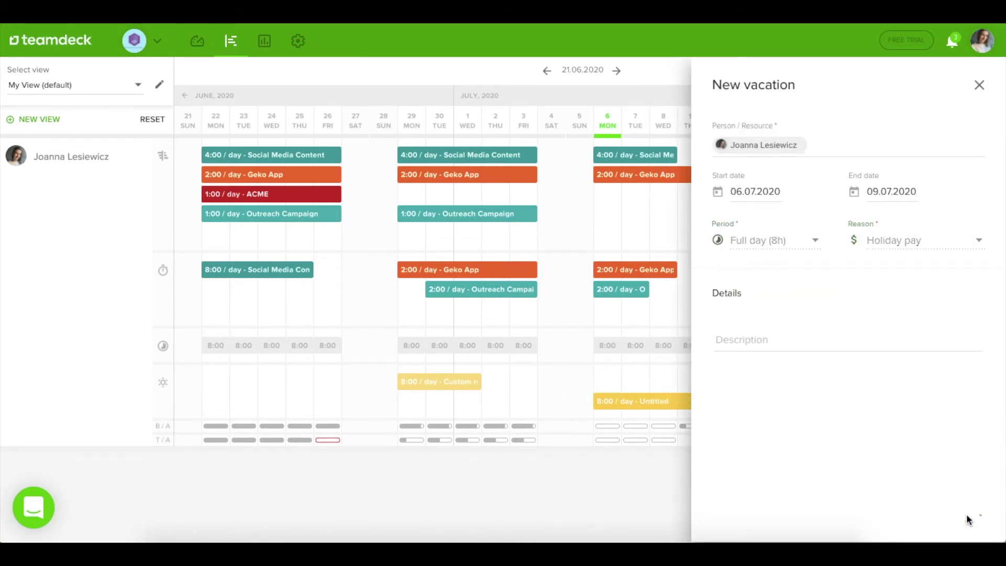